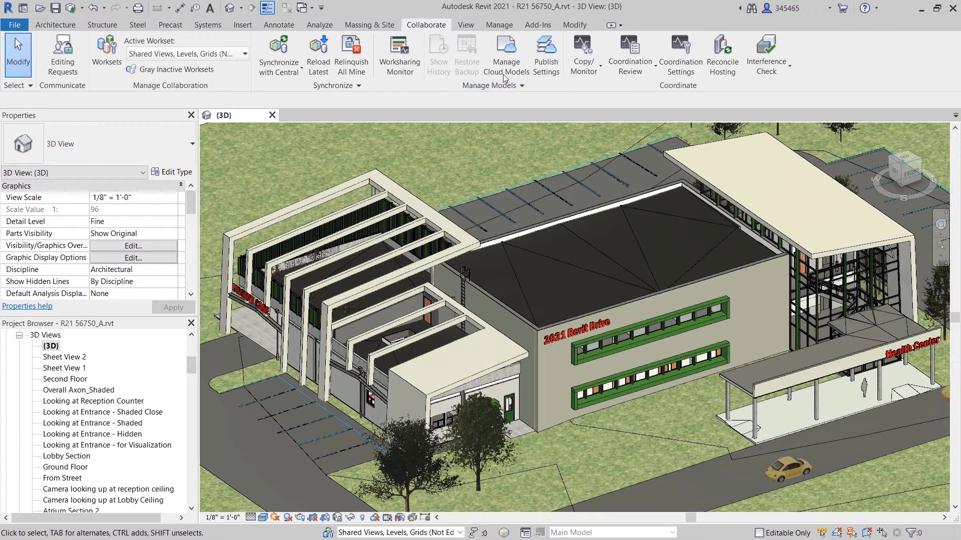
Step: Open Manage Cloud Models from the Collaborate tab to list the four cloud projects
{"action": "left_click", "coordinate": [514, 63]}
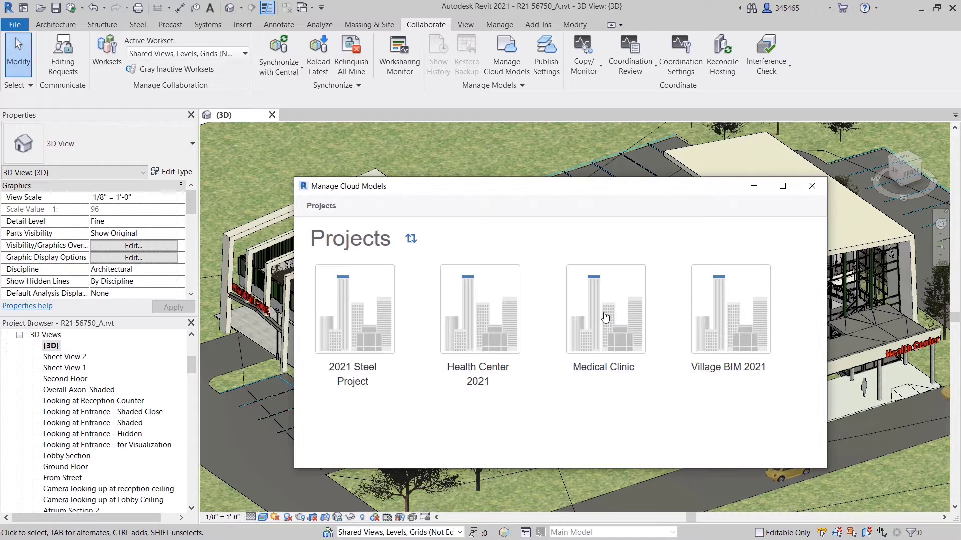
Step: Open the Medical Clinic project tile to list its three cloud models
{"action": "left_click", "coordinate": [605, 317]}
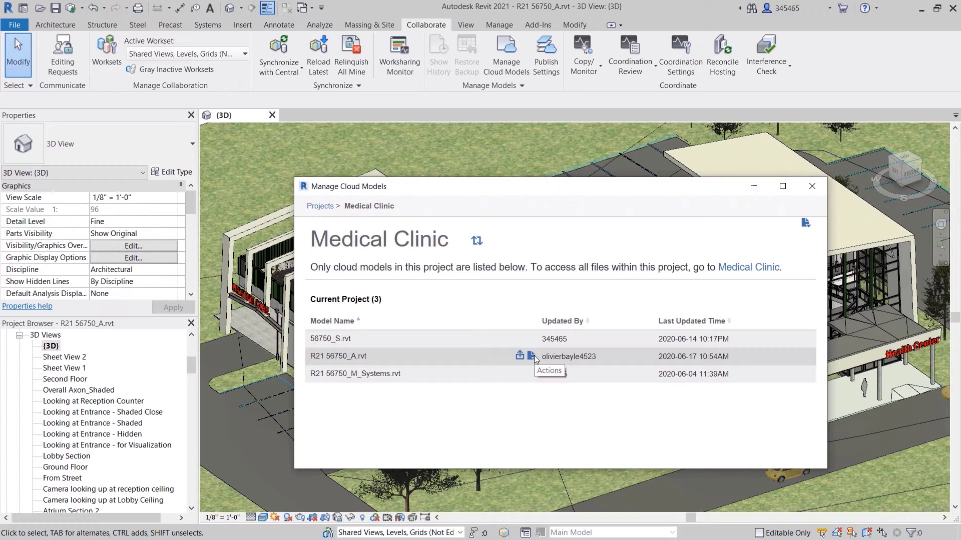
Step: Open the Actions menu on the R21 56750_A.rvt row, showing Relinquish and View Versions
{"action": "left_click", "coordinate": [531, 356]}
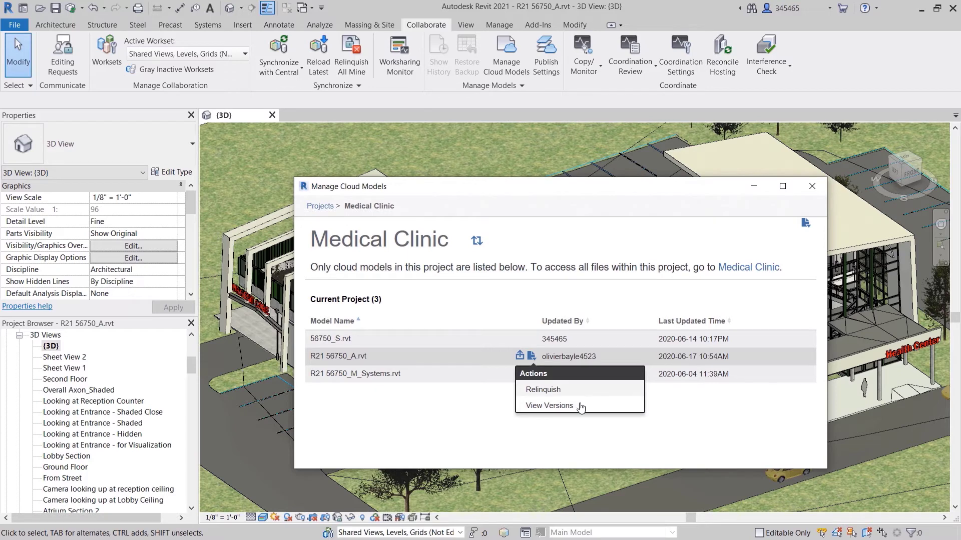
Step: Choose View Versions to list the 11 versions of R21 56750_A.rvt with authors and times
{"action": "left_click", "coordinate": [580, 406]}
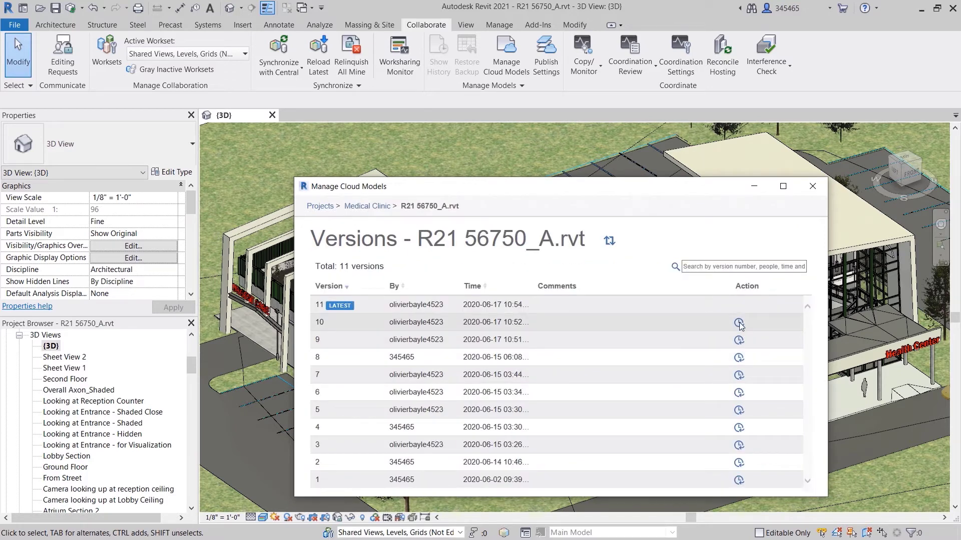